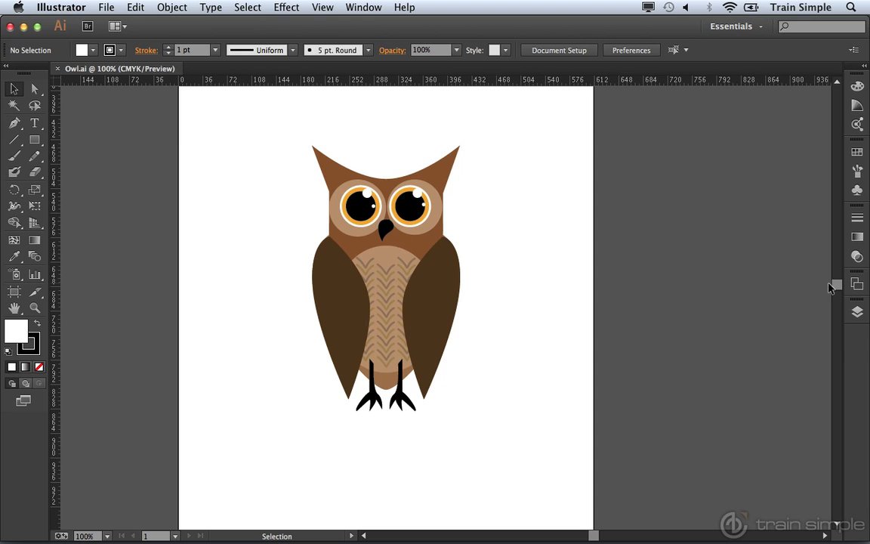
drag(836, 286, 840, 308)
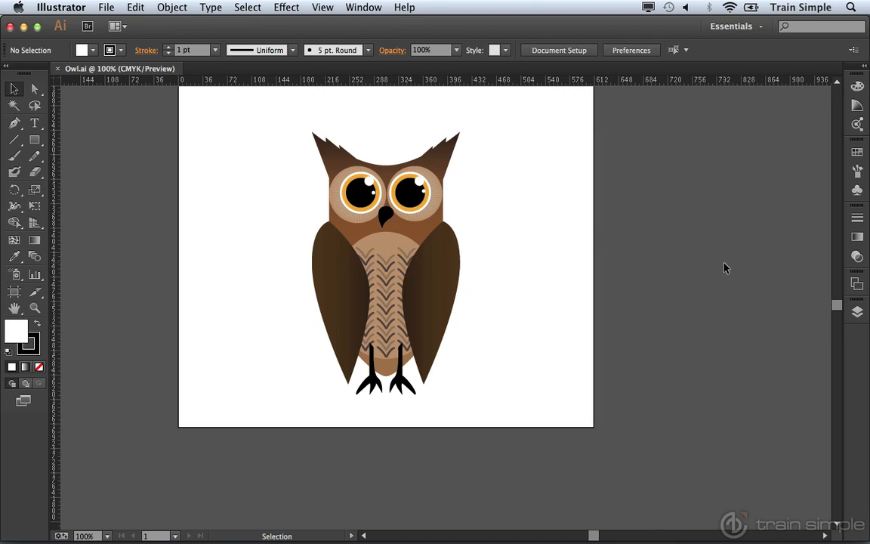
drag(835, 308, 833, 287)
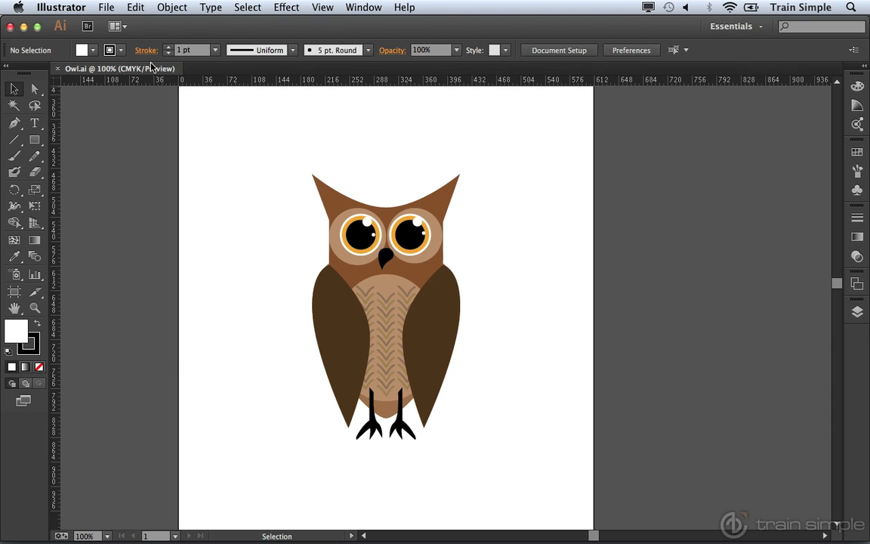
Create a new Letter-size document in portrait orientation, 612 pt wide and 792 pt high, with one artboard.
click(104, 7)
click(112, 25)
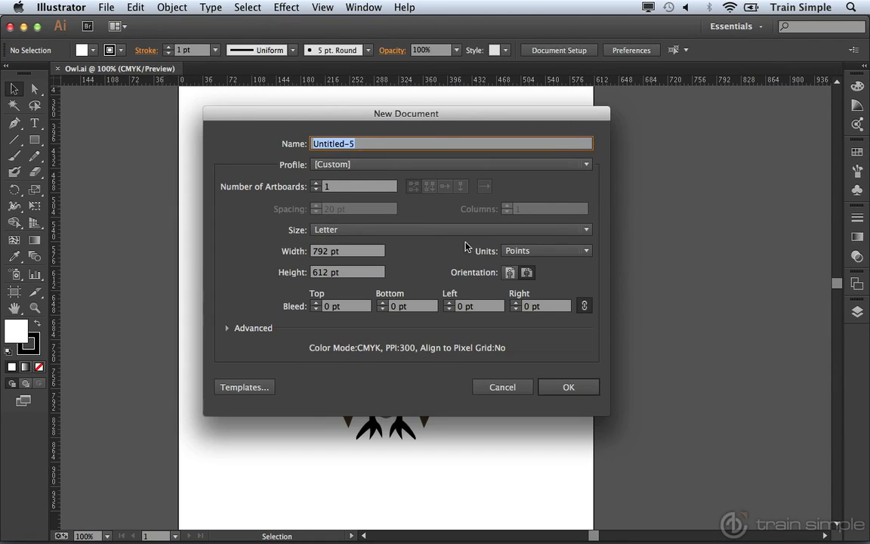
click(511, 274)
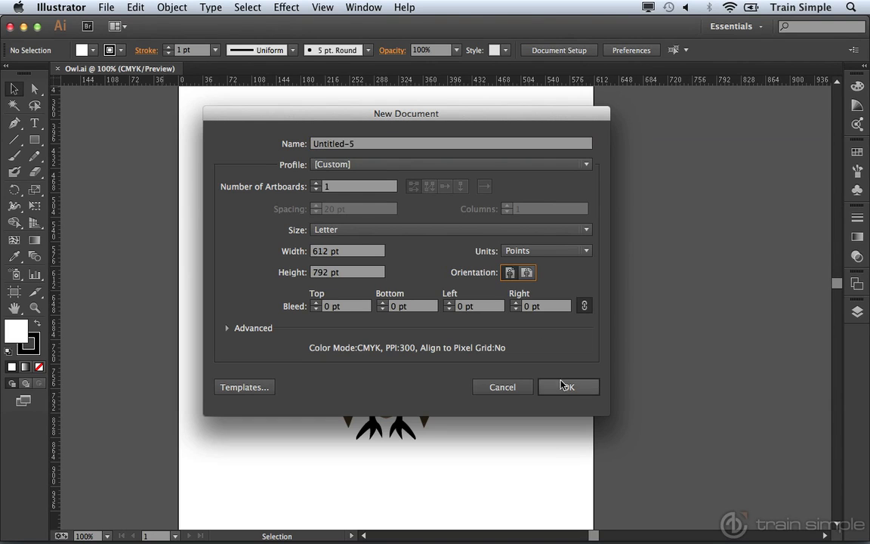
click(564, 386)
key(space)
drag(551, 374, 523, 375)
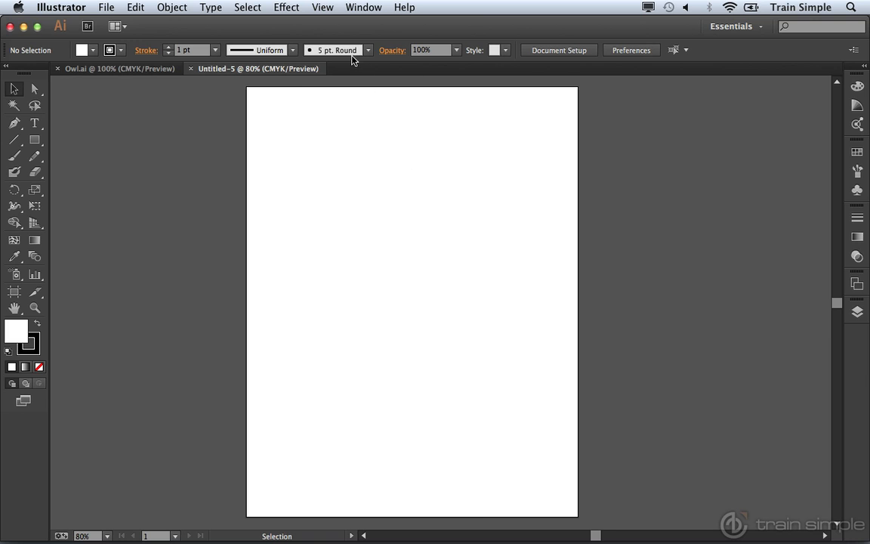
Show the grid in the new document and set its gridline spacing to every 16 pt.
click(325, 8)
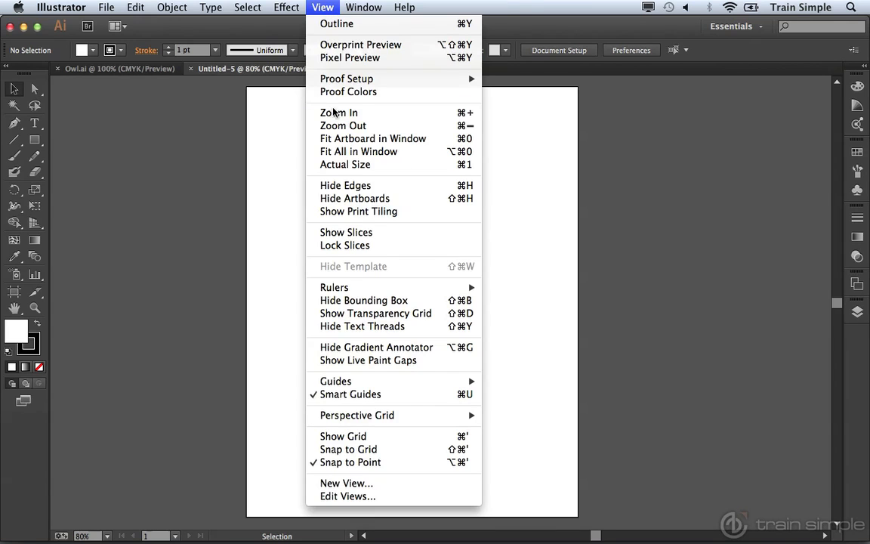
click(363, 436)
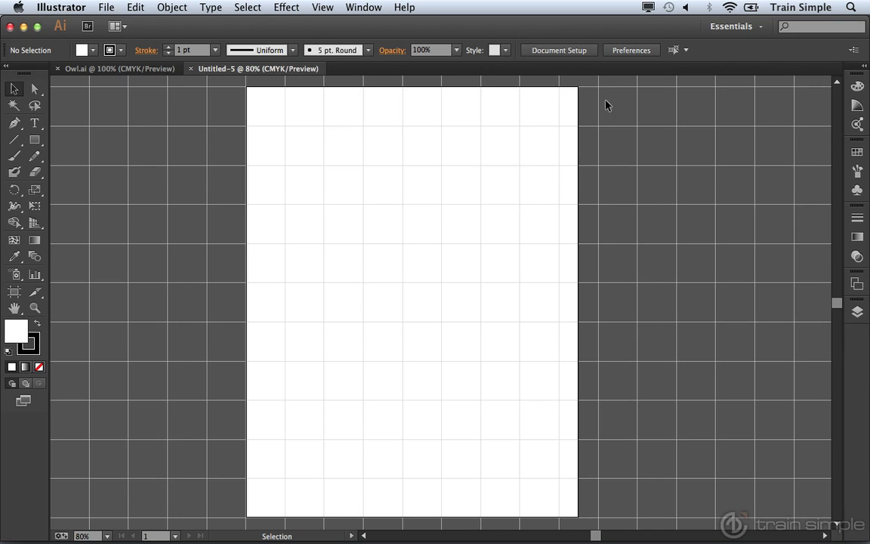
click(630, 51)
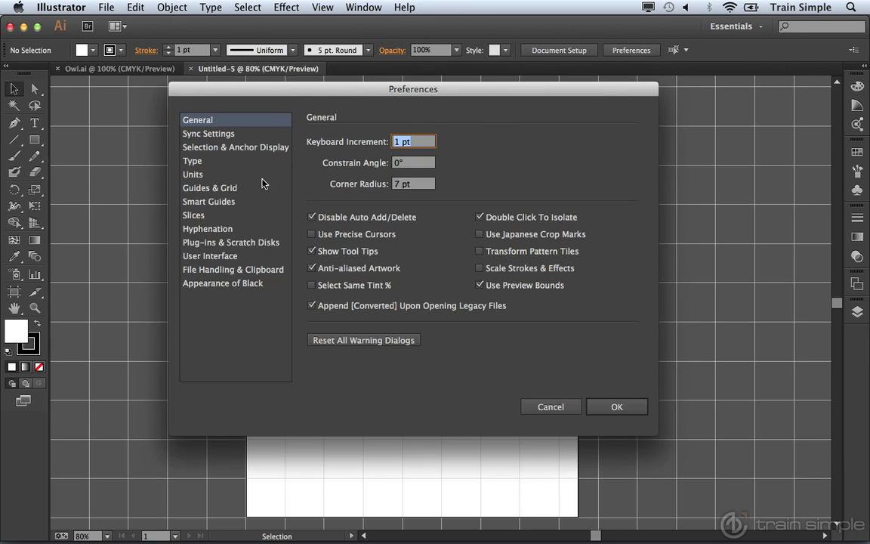
click(229, 189)
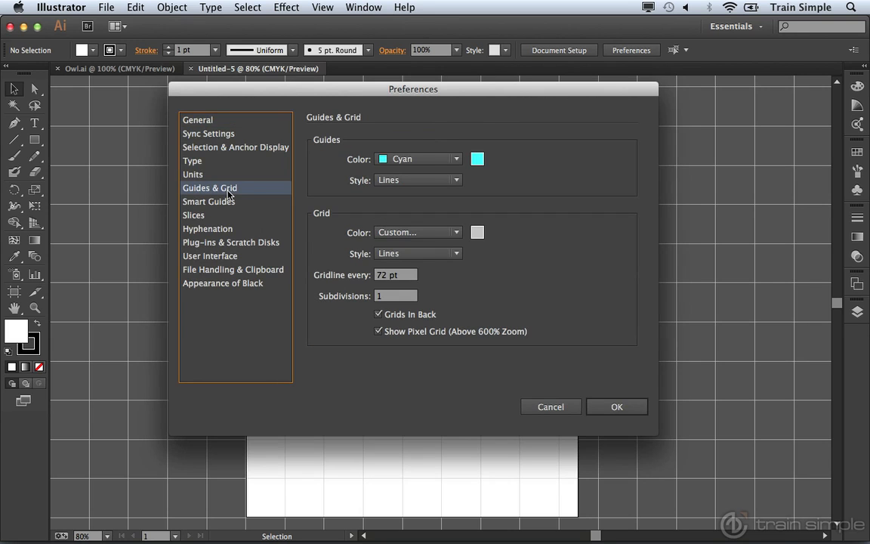
click(378, 275)
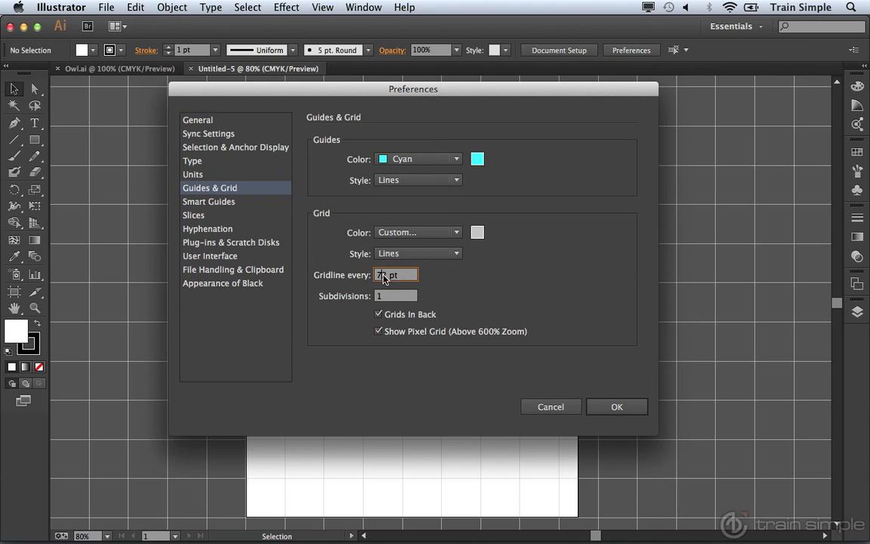
double_click(378, 275)
text(16)
click(600, 404)
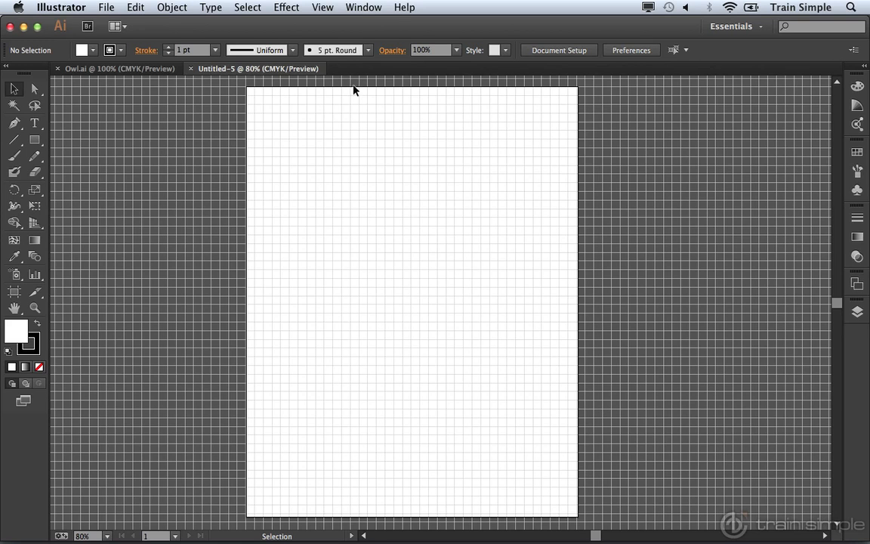
Show the rulers around the new document.
click(323, 7)
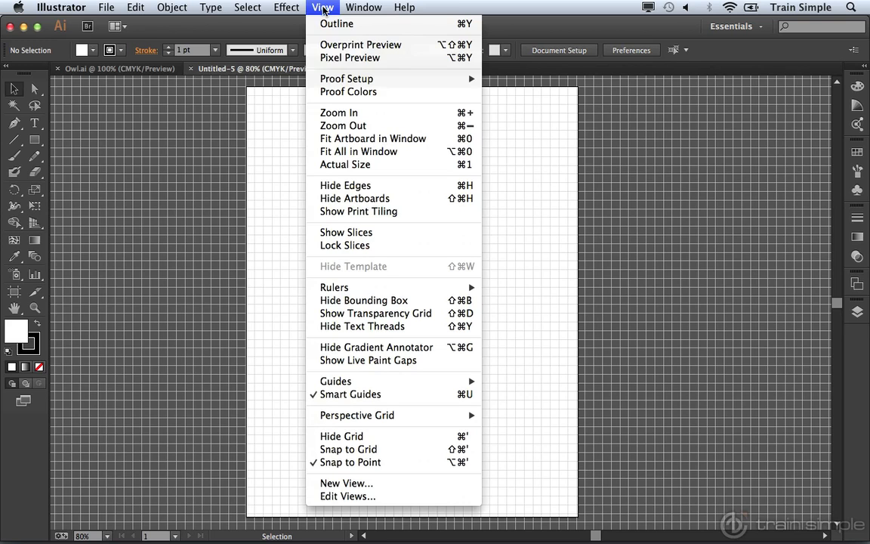
mouse_move(343, 290)
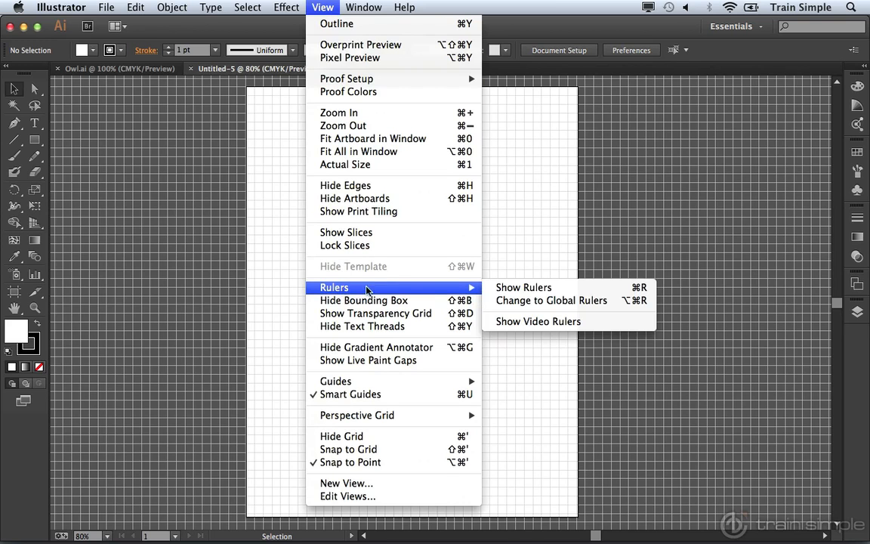
click(504, 288)
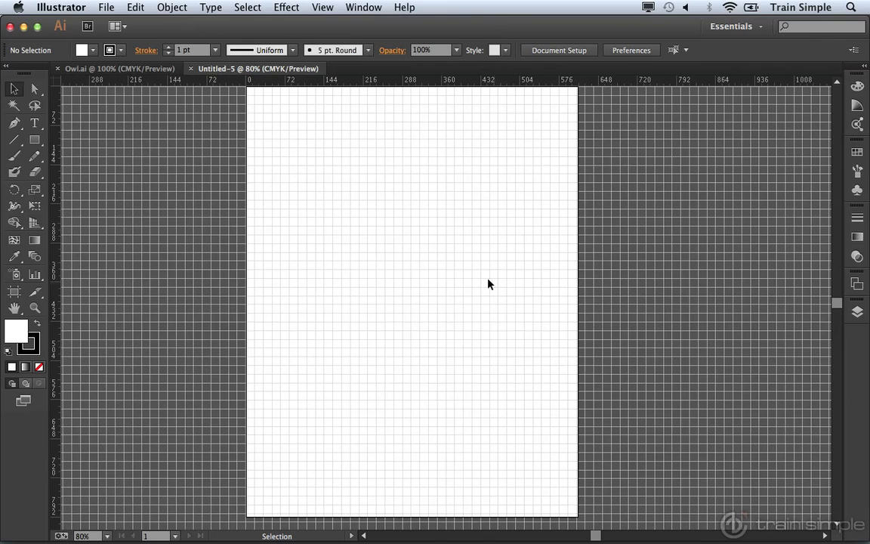
In the new document, choose the Ellipse tool and set the drawing colors to a medium brown fill with no stroke.
click(135, 70)
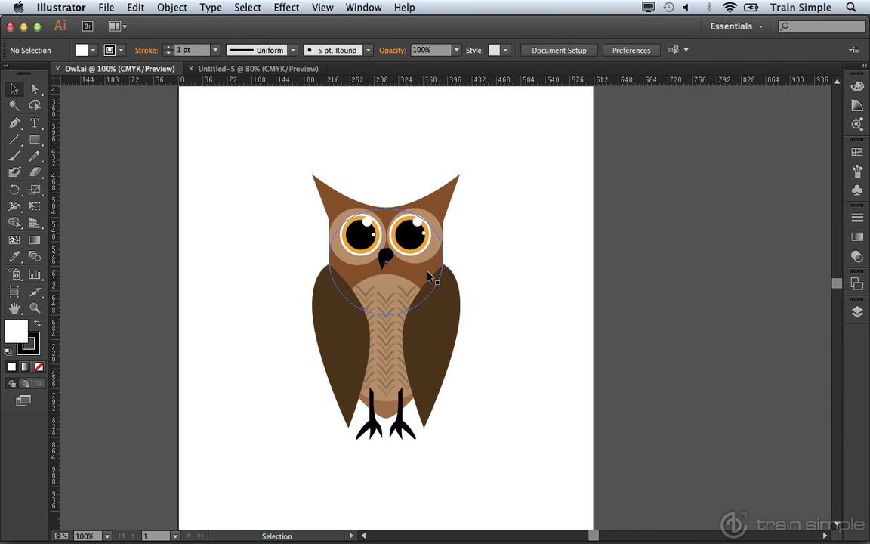
click(282, 68)
click(35, 141)
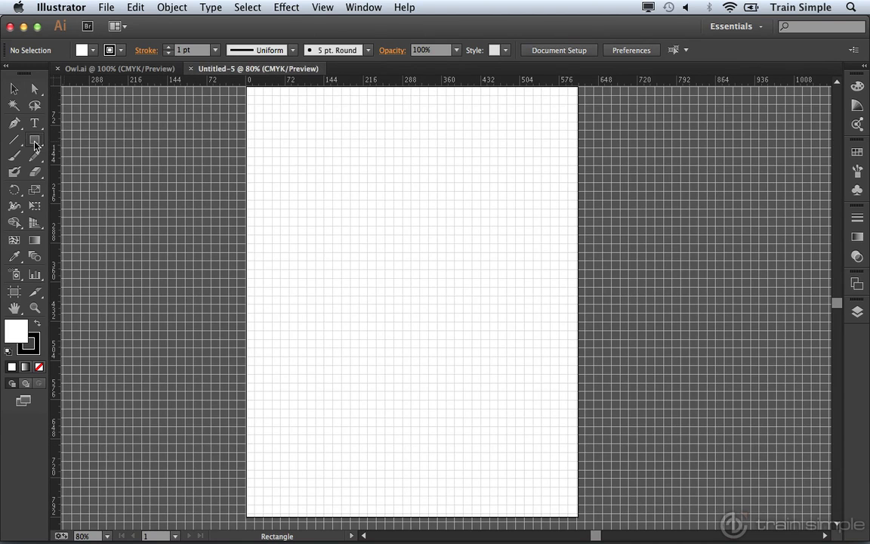
click(65, 171)
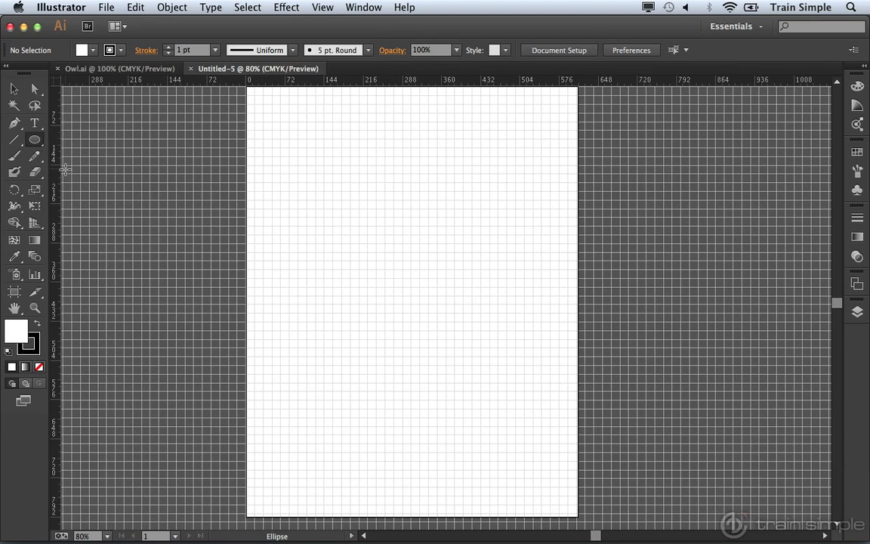
click(92, 51)
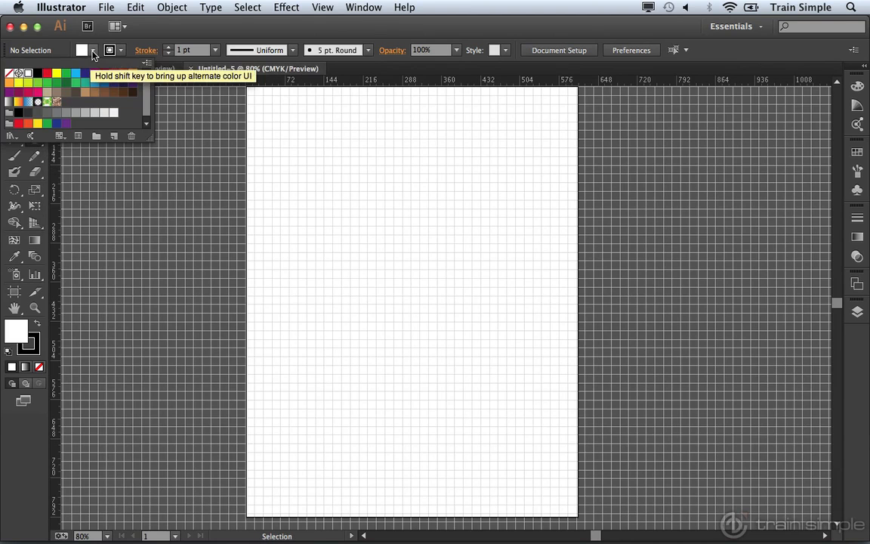
click(94, 92)
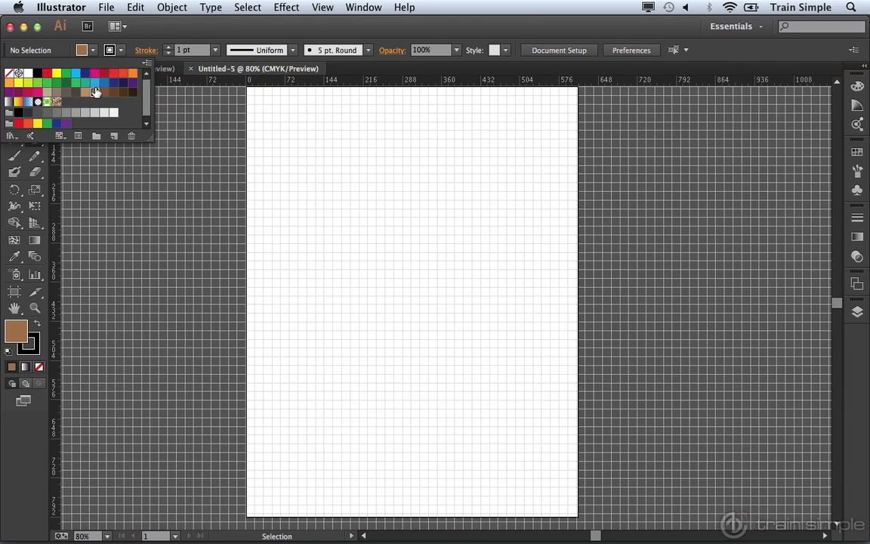
click(120, 50)
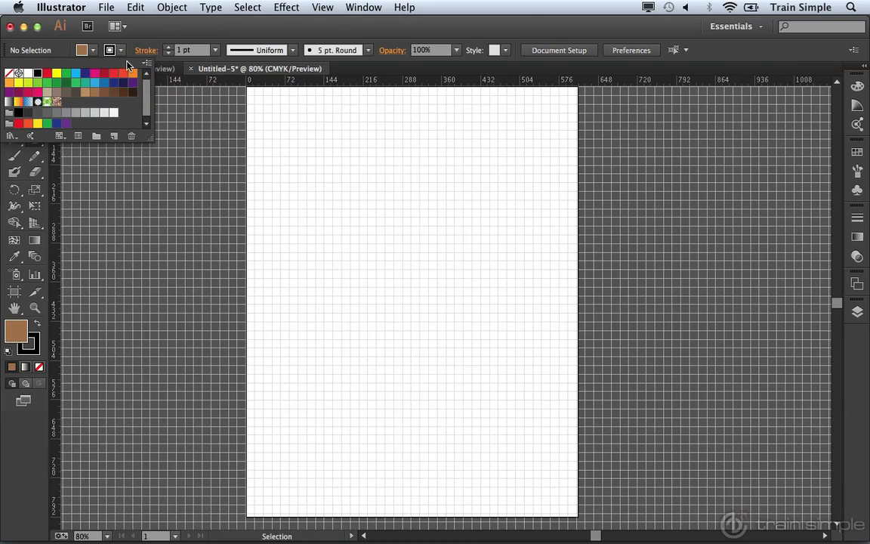
click(9, 73)
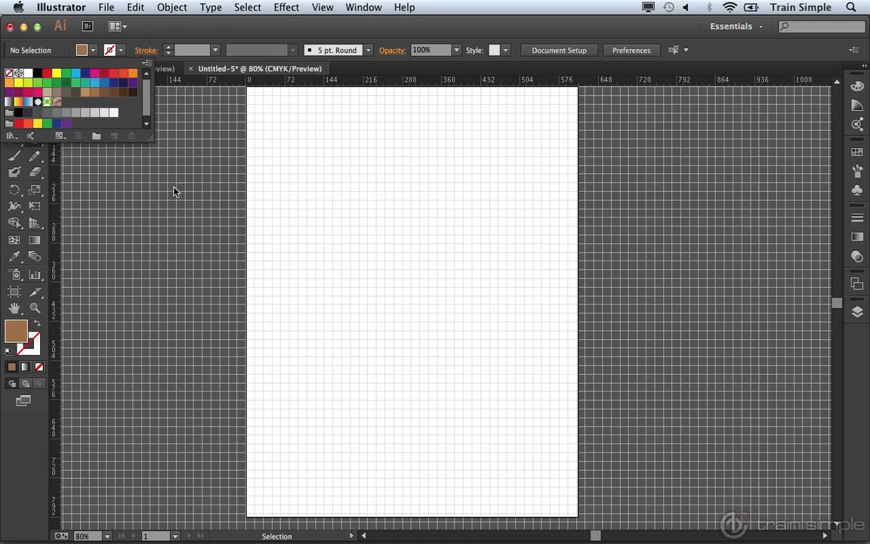
key(l)
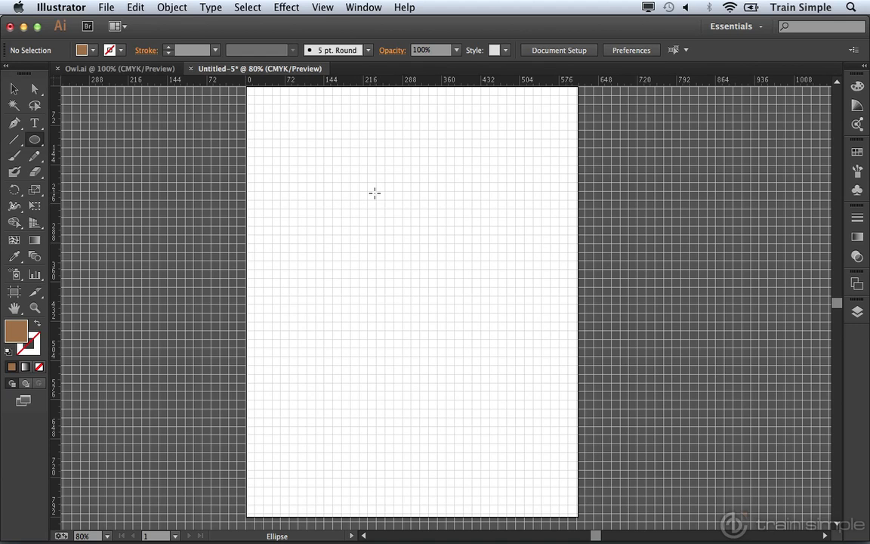
click(356, 177)
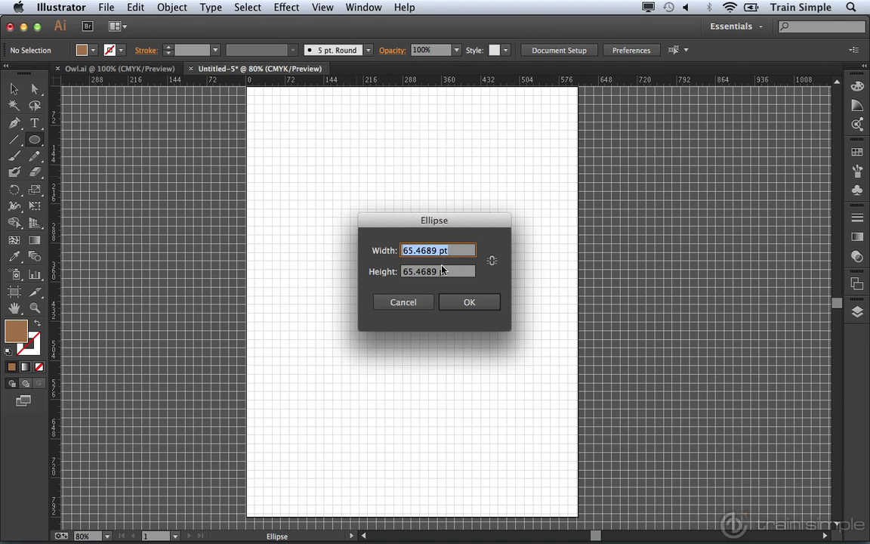
click(398, 303)
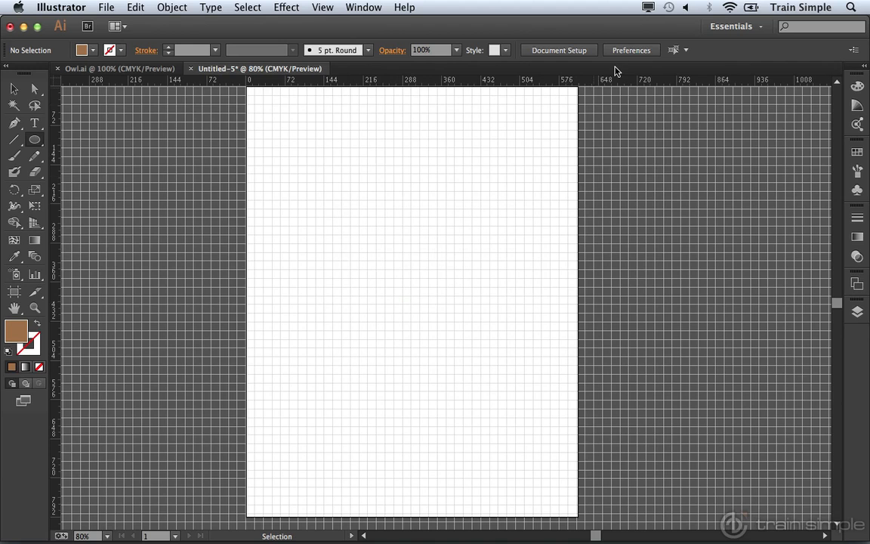
Change the general and stroke measurement units to pixels in the preferences.
click(633, 50)
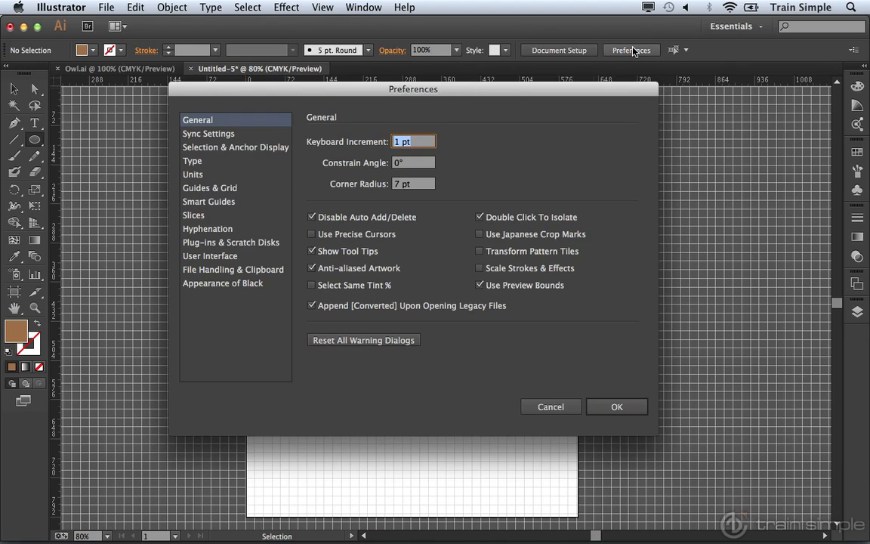
click(210, 176)
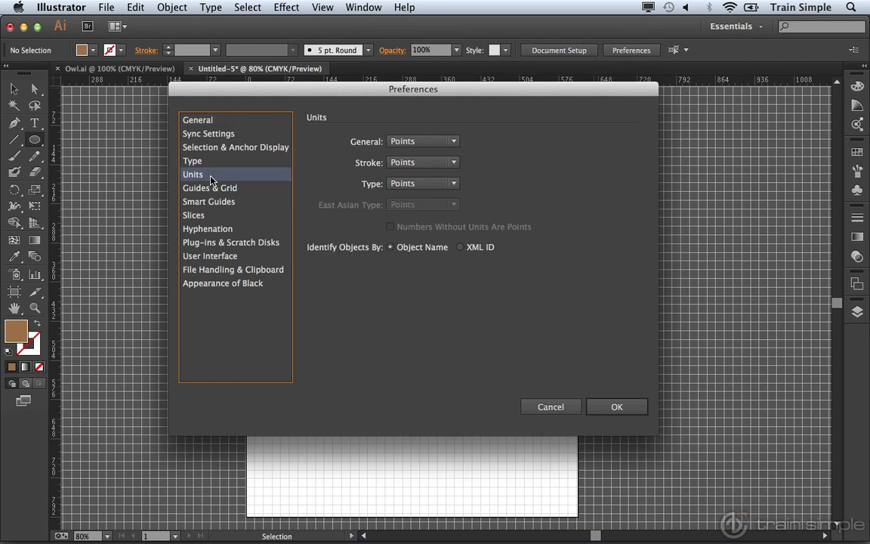
click(426, 142)
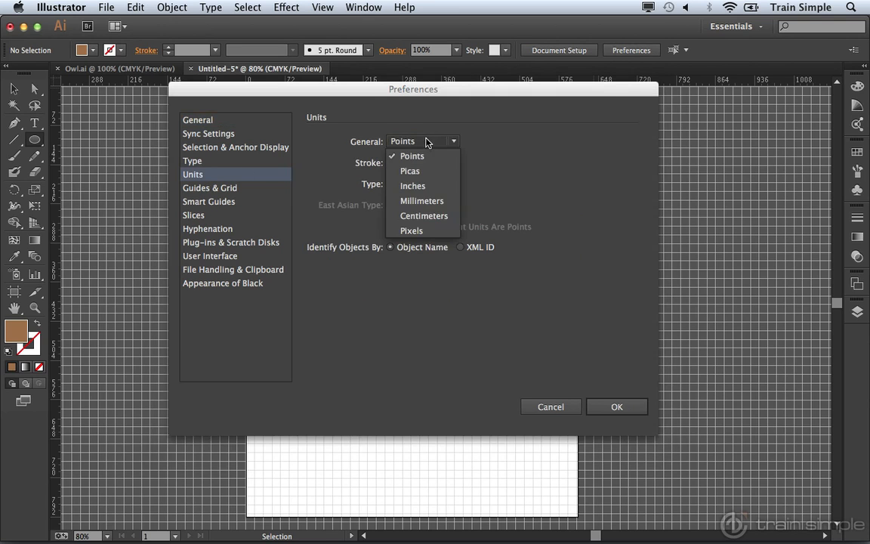
click(422, 230)
click(425, 163)
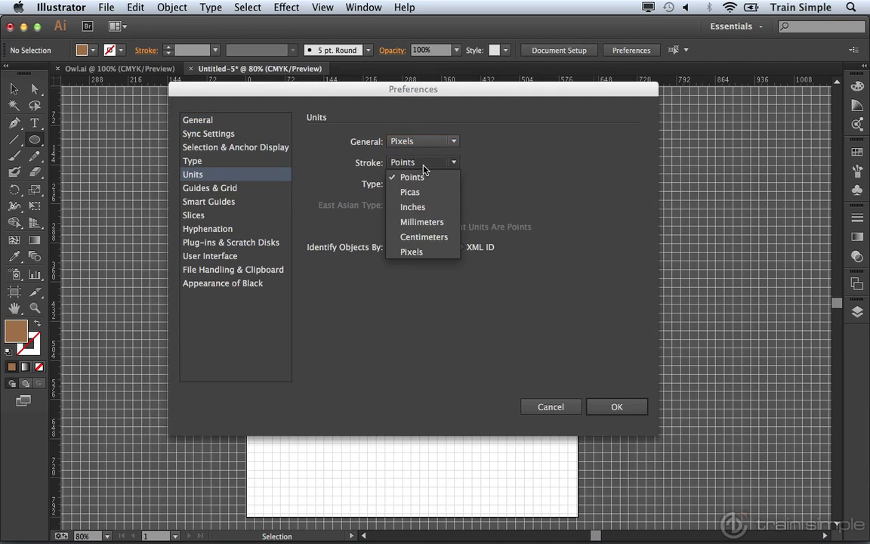
click(412, 251)
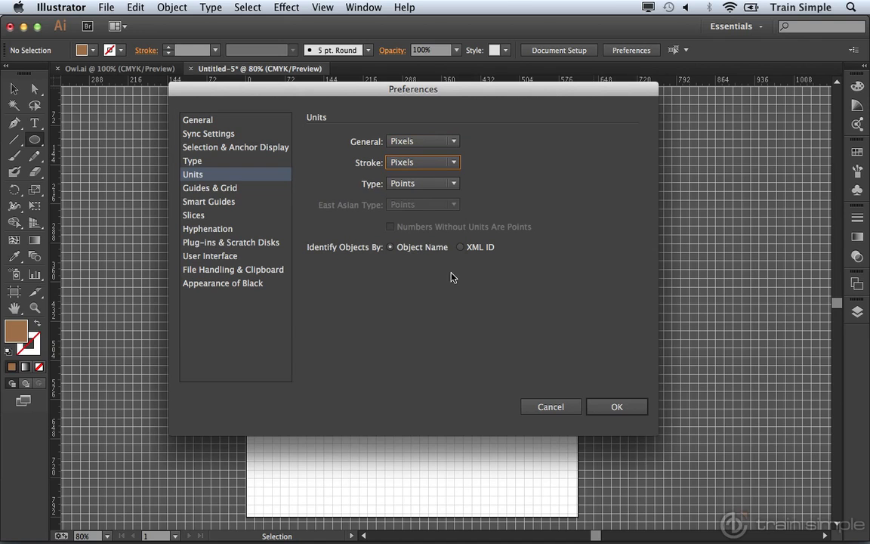
click(601, 407)
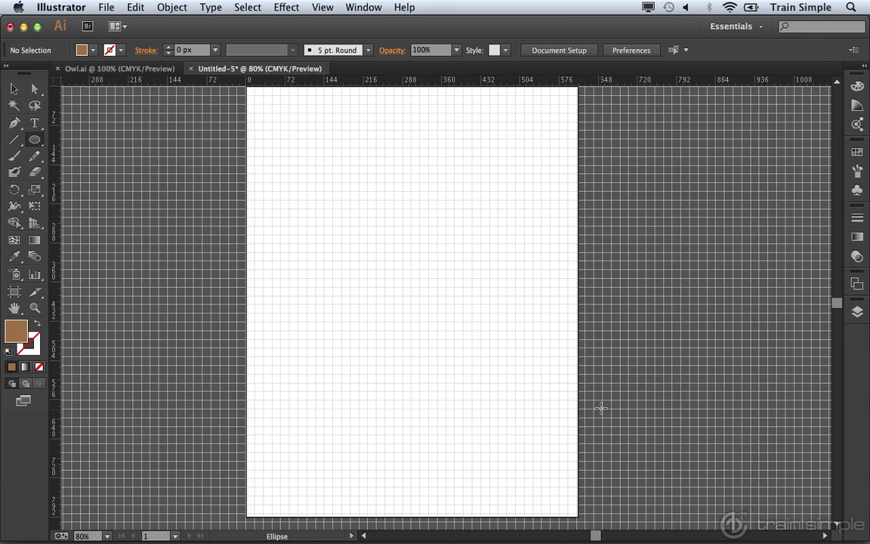
Create a circle with a width of 200 px and a height of 200 px in the upper half of the artboard.
click(355, 179)
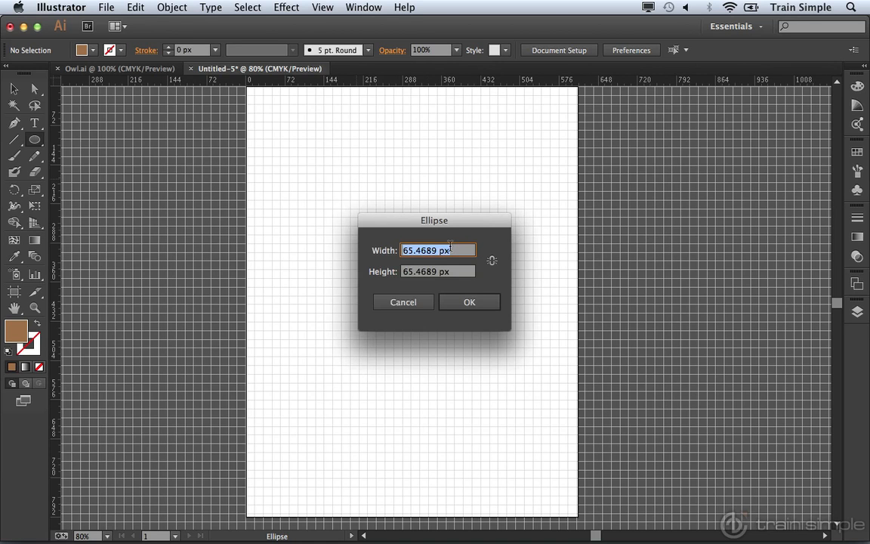
text(200px)
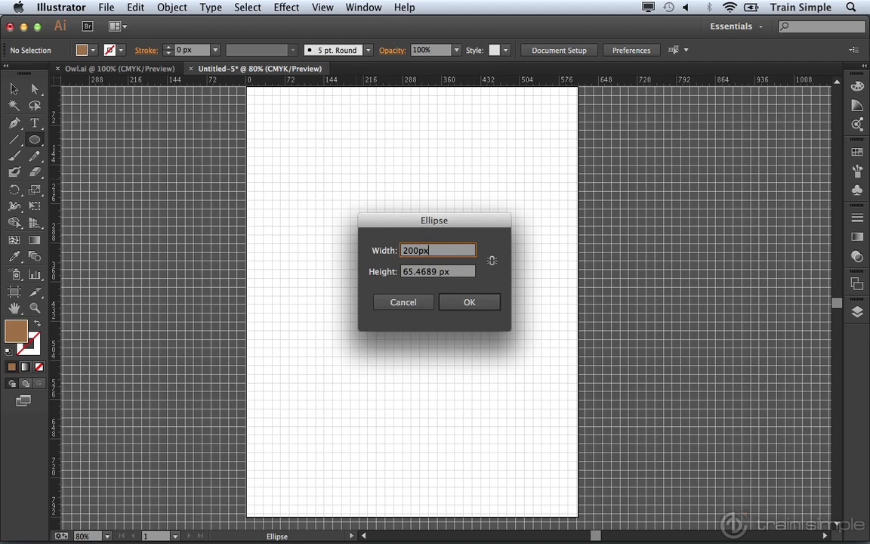
key(Tab)
text(300)
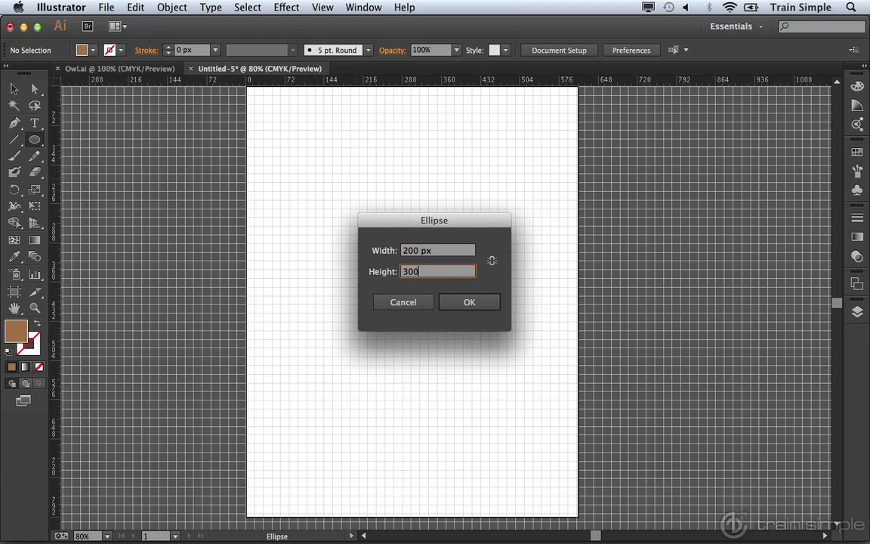
key(BackSpace)
key(BackSpace)
key(BackSpace)
click(450, 255)
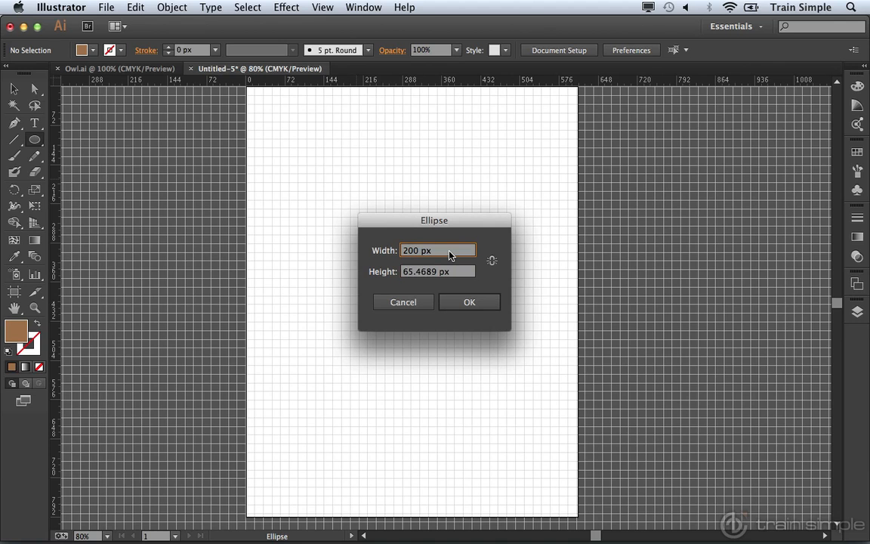
key(Tab)
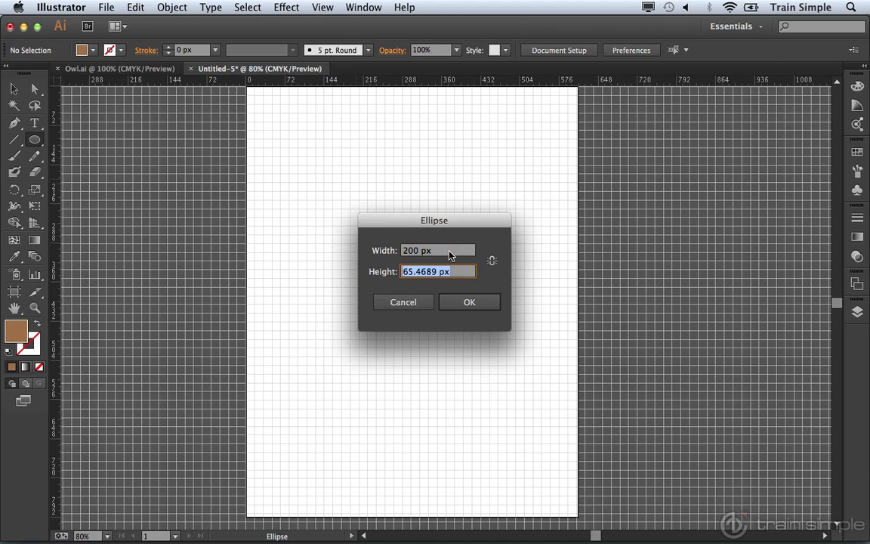
text(200px)
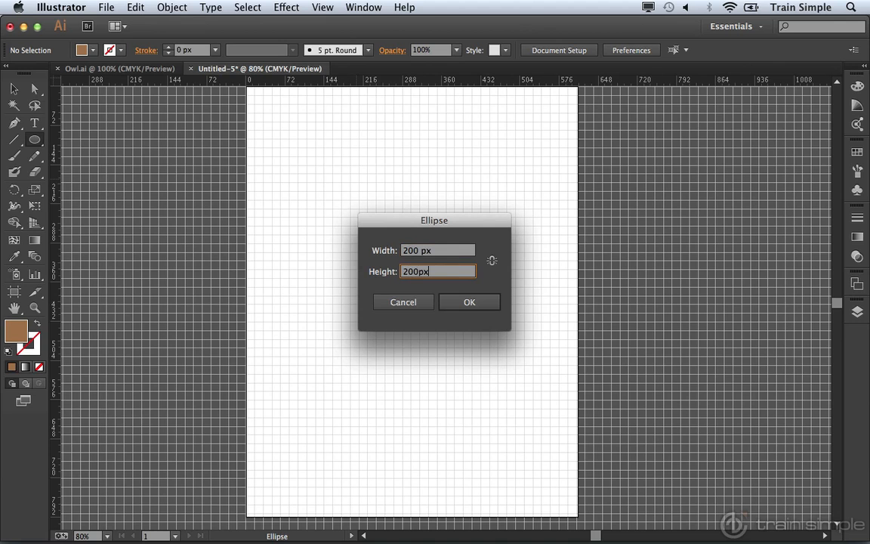
key(Tab)
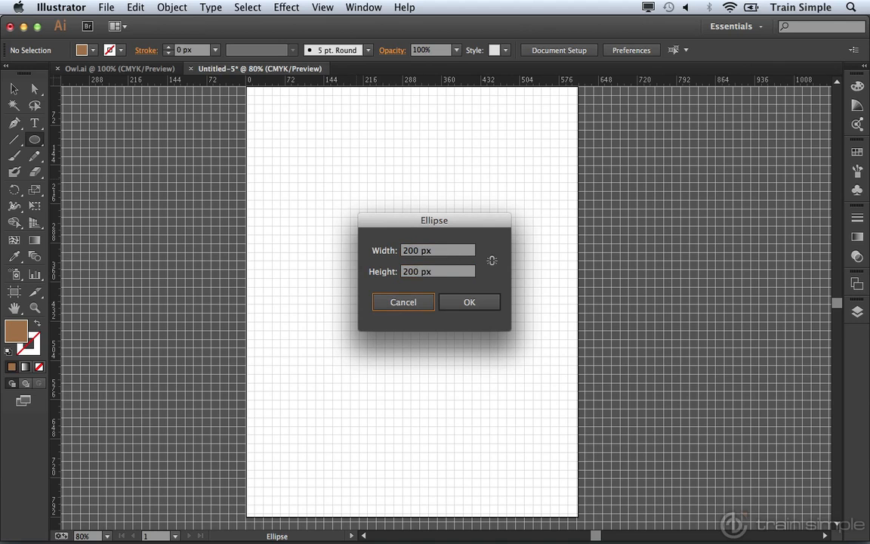
click(459, 301)
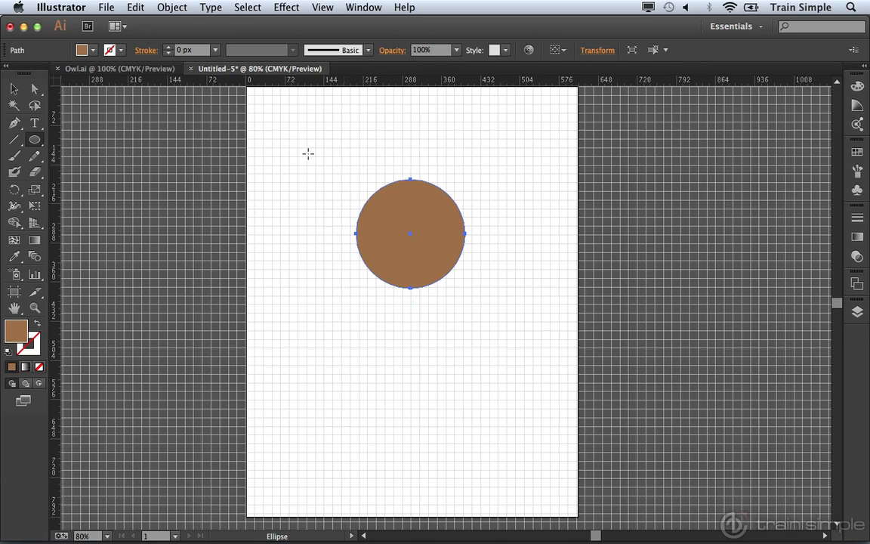
Turn on Snap to Grid and move the brown circle slightly so its upper and left edges sit on gridlines.
click(15, 89)
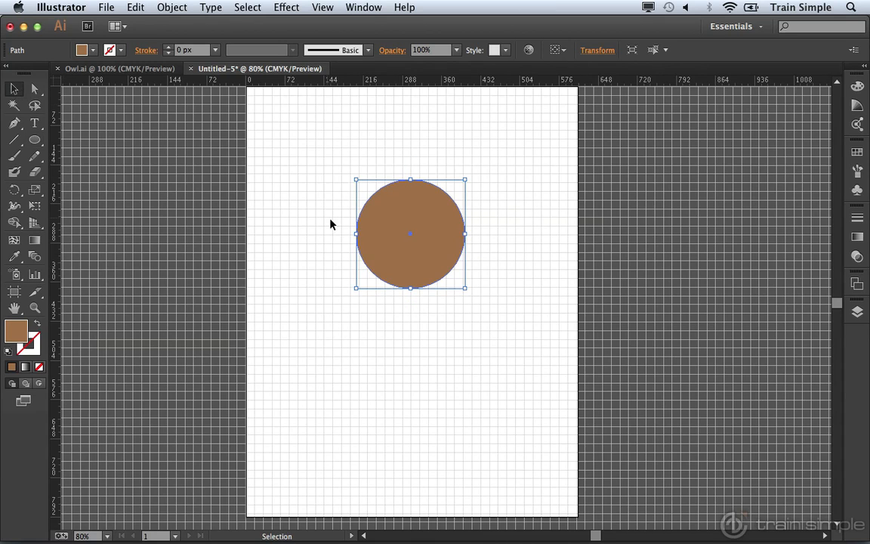
key(super+space)
click(433, 247)
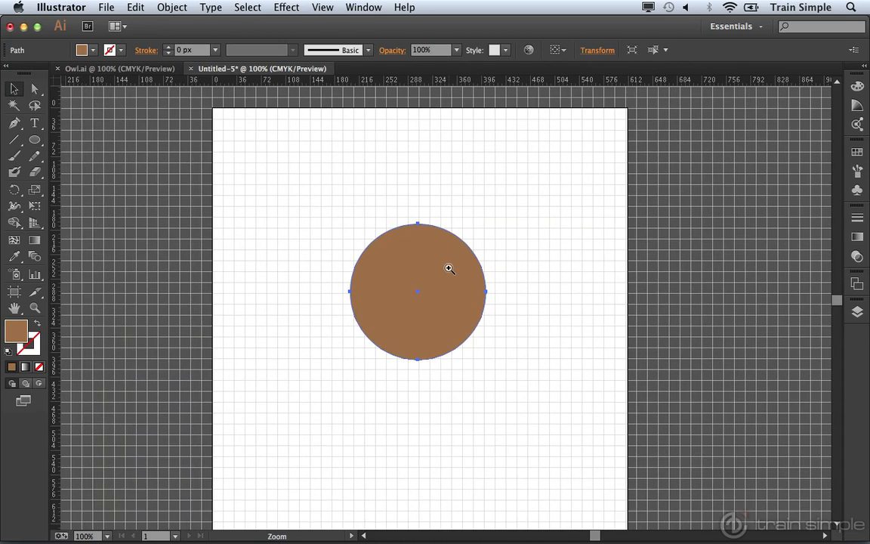
click(449, 268)
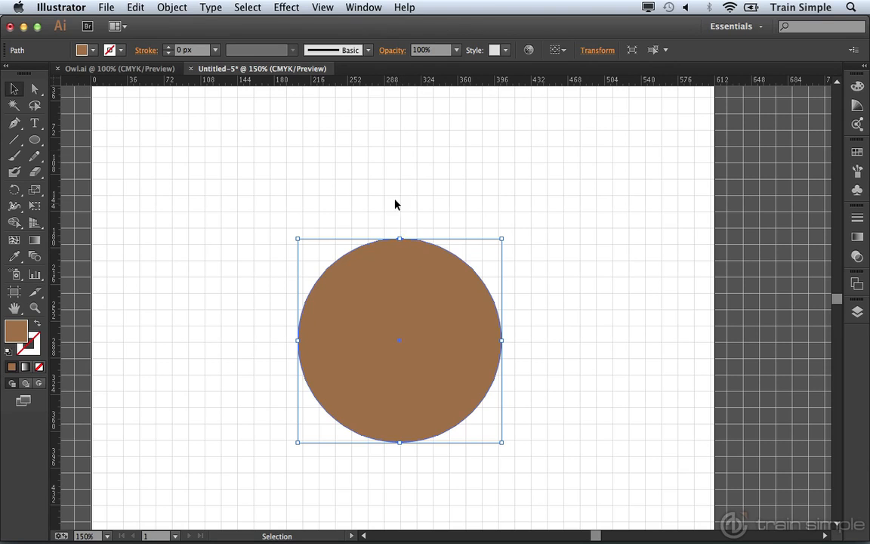
click(321, 6)
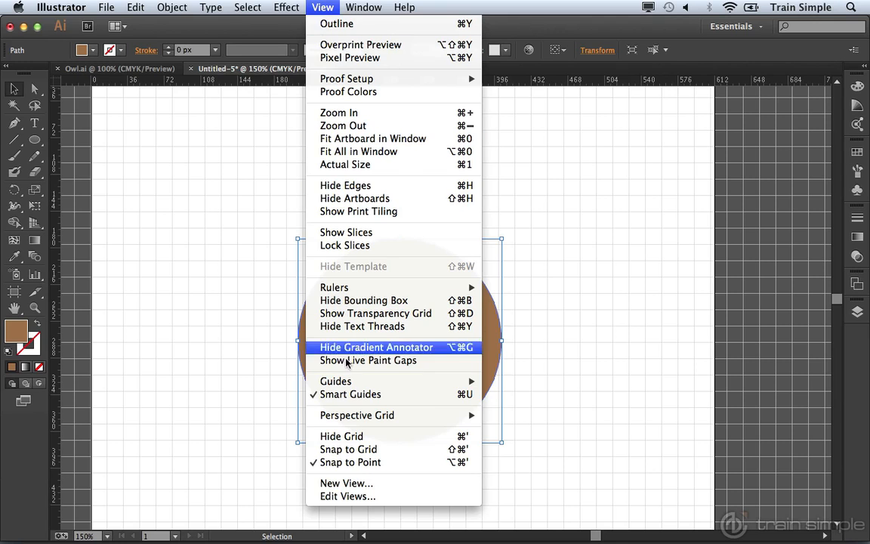
click(361, 450)
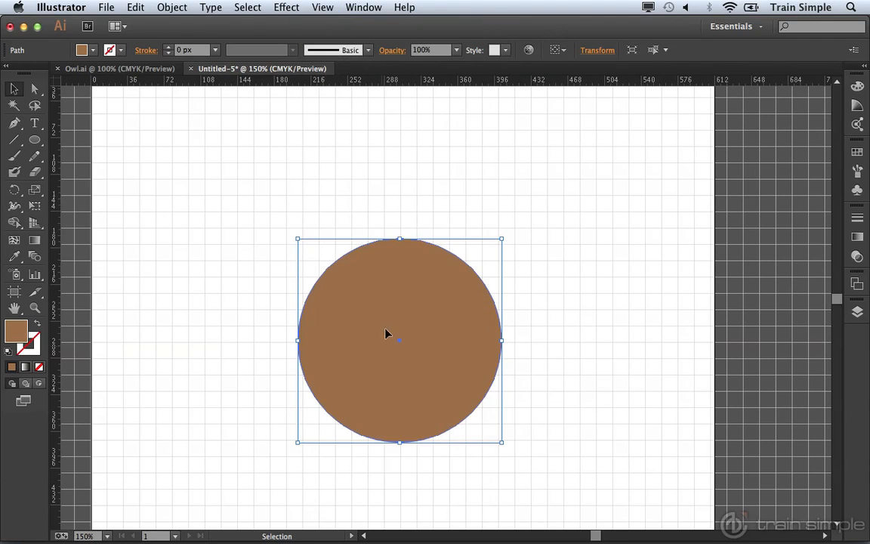
drag(401, 275, 400, 276)
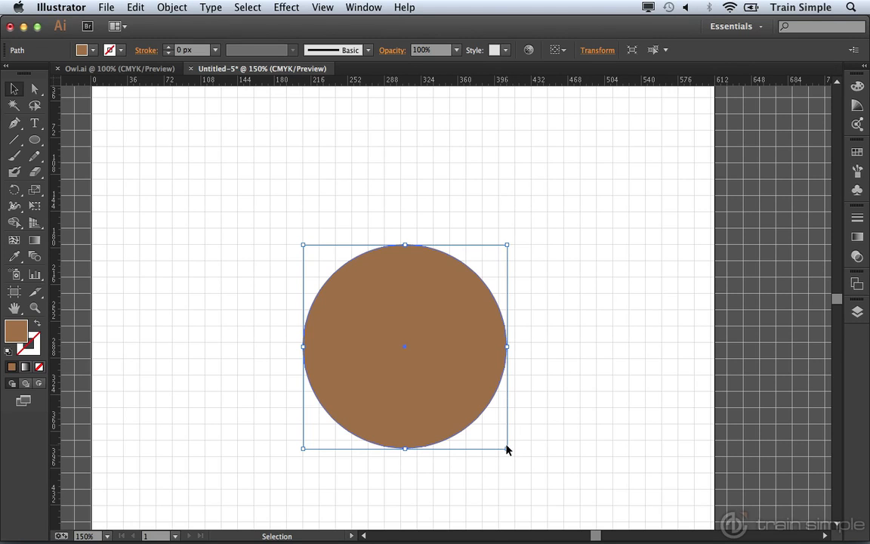
Turn off Snap to Grid and scale the circle down slightly and proportionally to fit the gridlines, leaving it deselected.
key(super+shift+b)
mouse_move(506, 449)
mouse_down()
mouse_move(485, 439)
mouse_move(504, 451)
mouse_up()
click(326, 6)
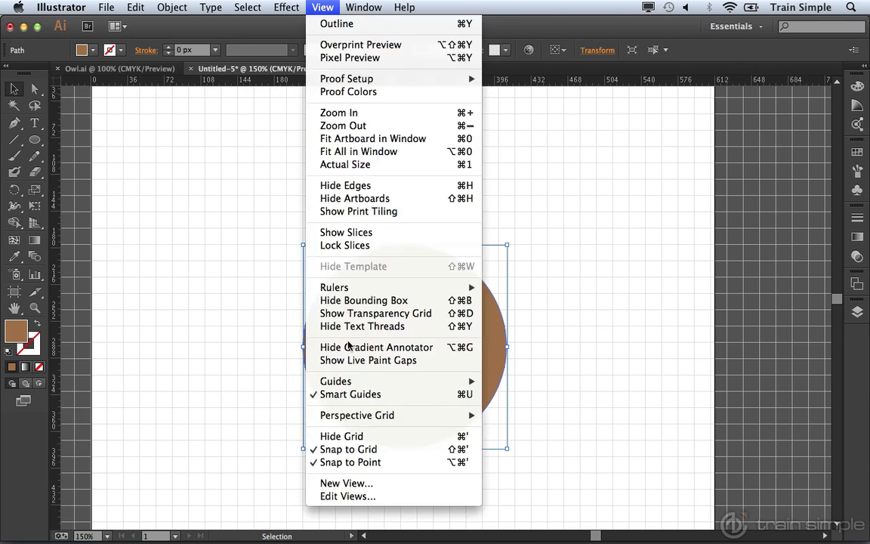
click(357, 449)
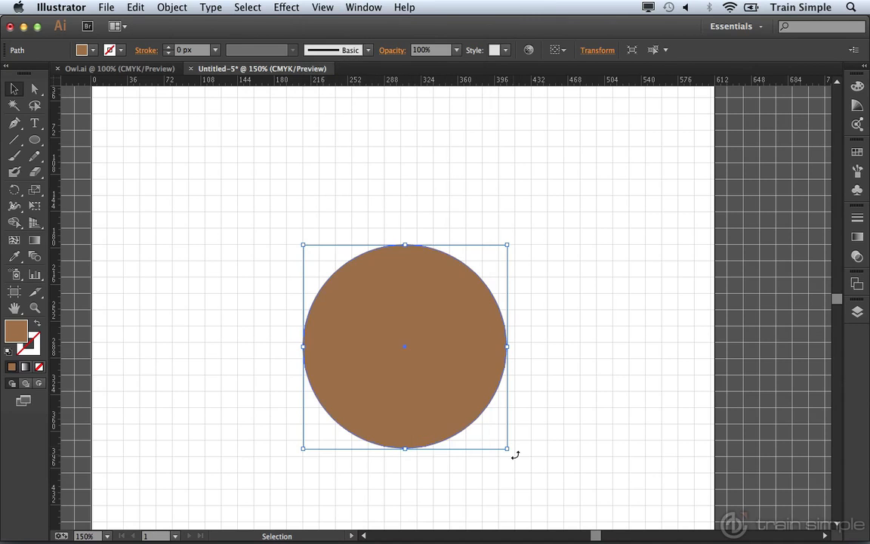
drag(507, 448, 500, 447)
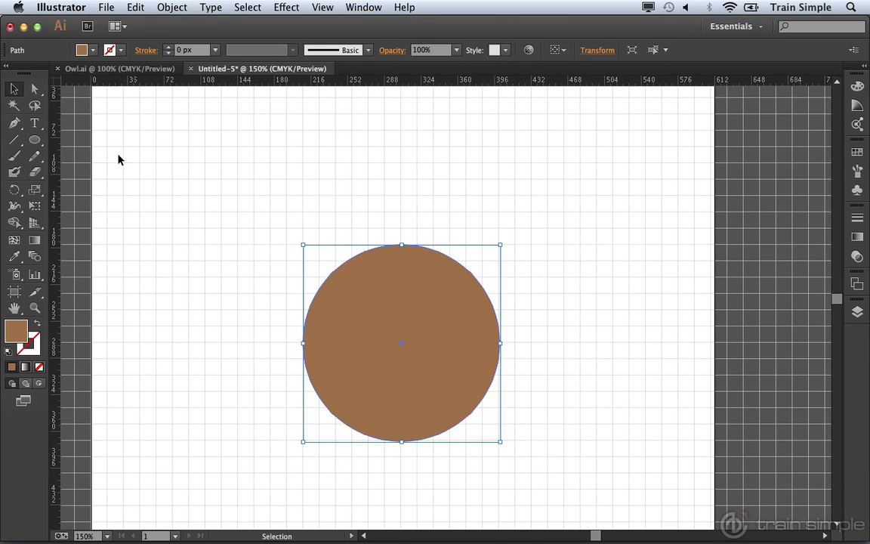
click(205, 251)
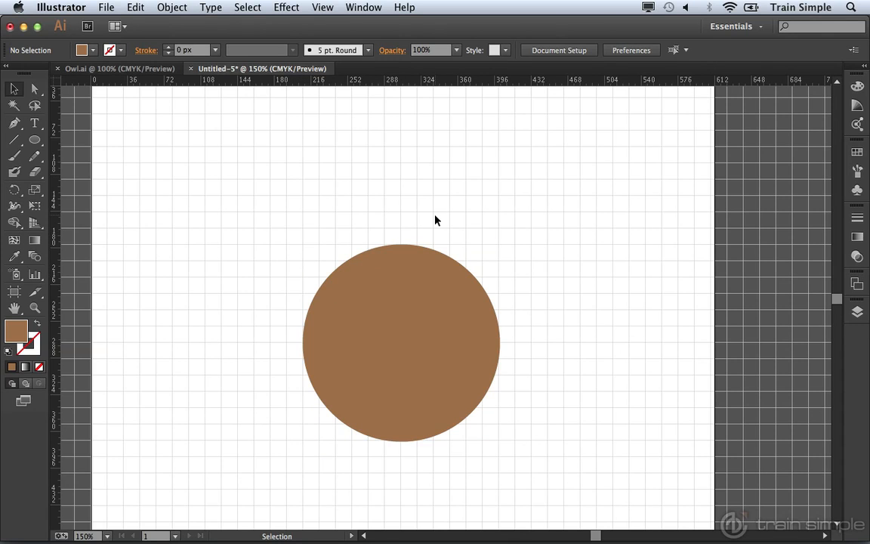
Add a horizontal guide one gridline above the circle's center and a vertical guide through its center.
drag(405, 83, 406, 329)
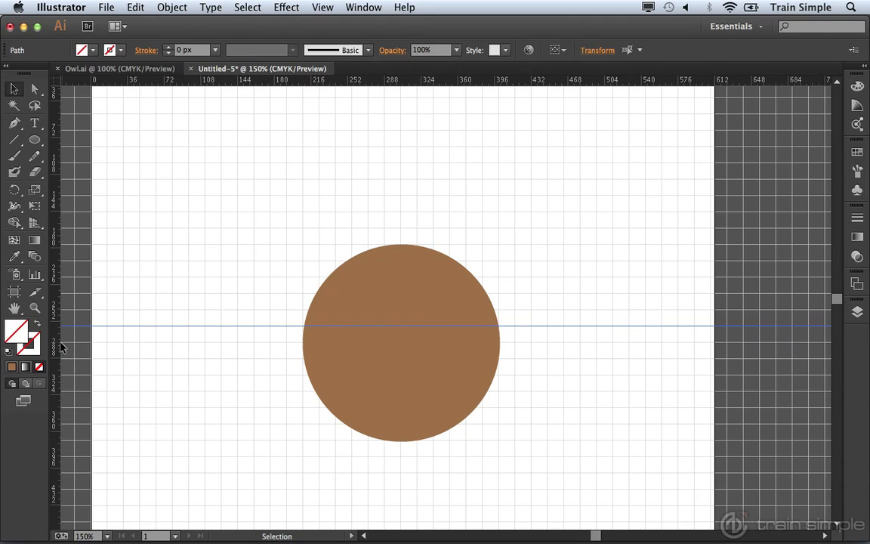
drag(56, 351, 404, 394)
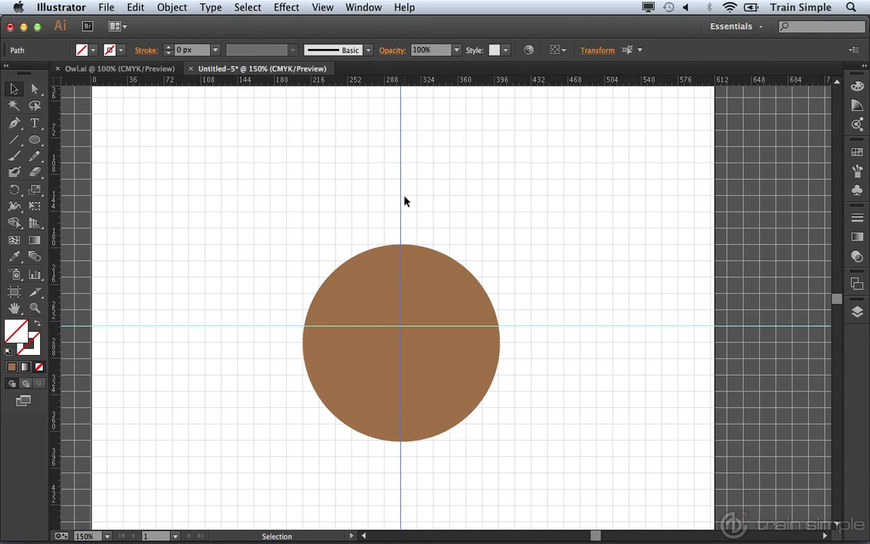
click(401, 382)
With the Pen tool and a medium brown fill, draw the head's left side from the horizontal guide up to a pointed ear tip.
click(14, 123)
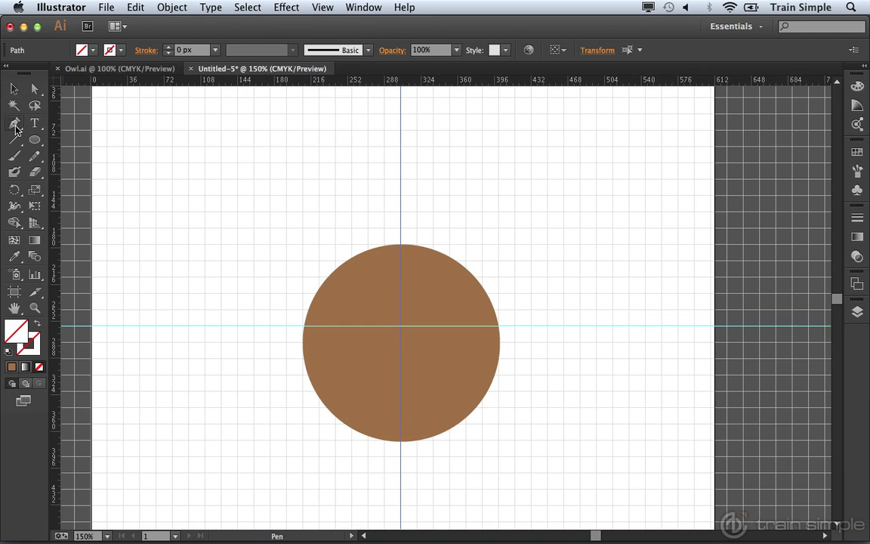
click(92, 51)
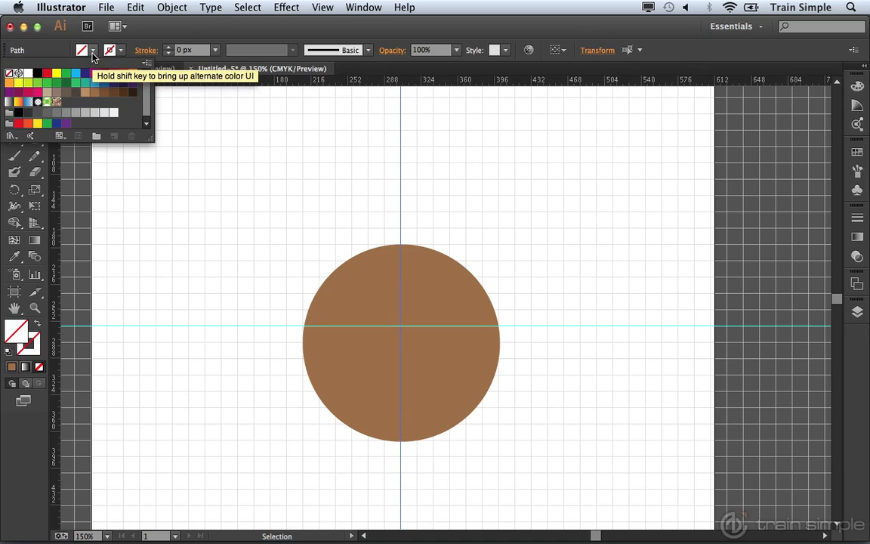
click(93, 92)
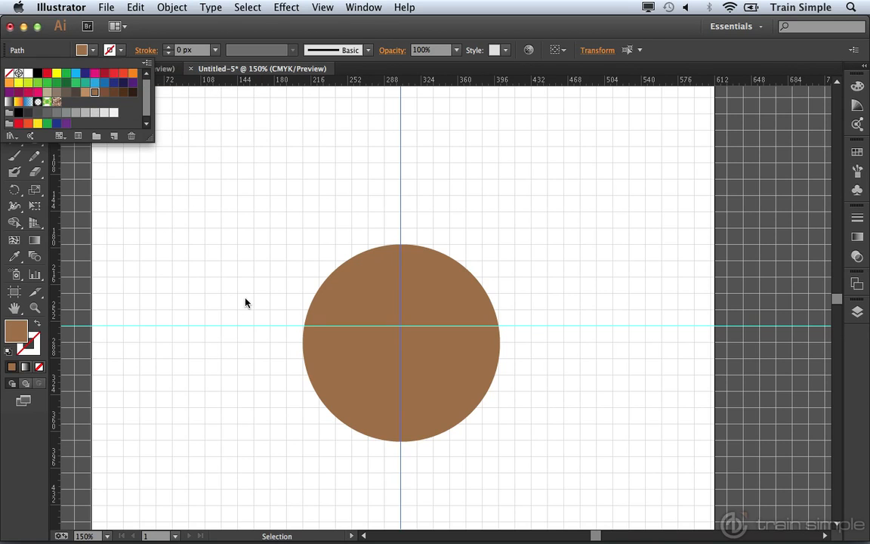
key(p)
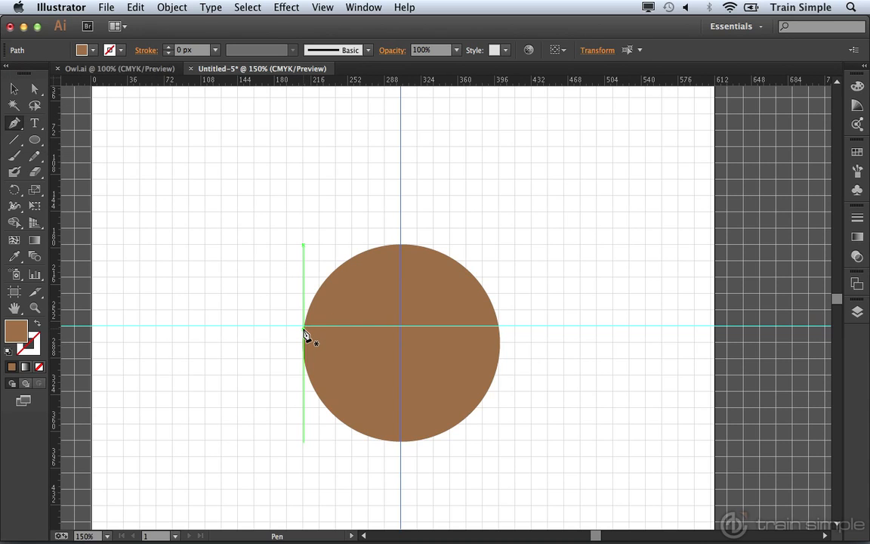
click(304, 326)
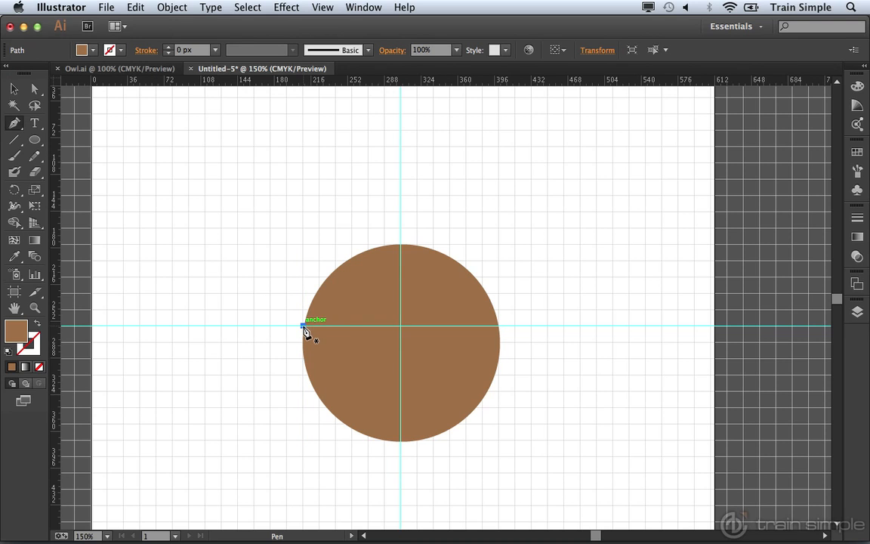
click(302, 261)
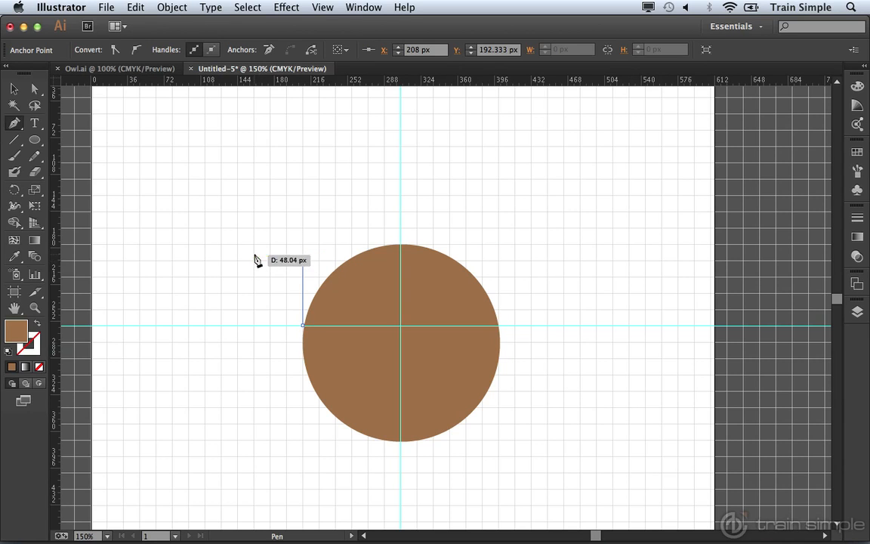
click(254, 197)
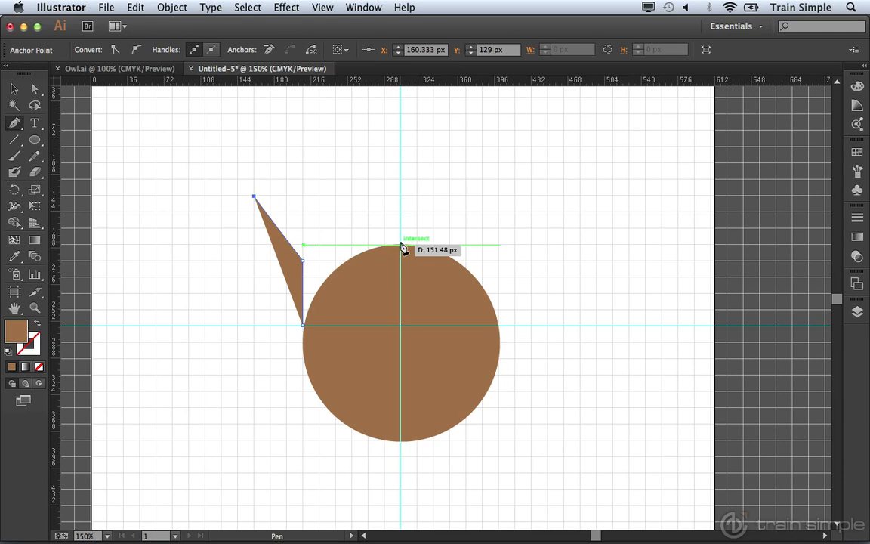
Continue the head path with a curve dipping to the circle's top, a mirrored right ear, and a side down to the horizontal guide.
drag(401, 245, 449, 248)
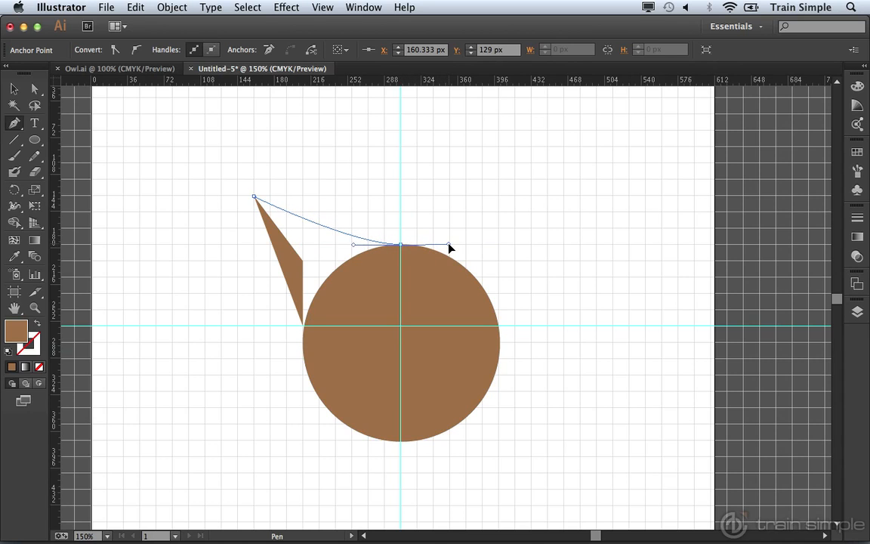
drag(449, 249, 548, 200)
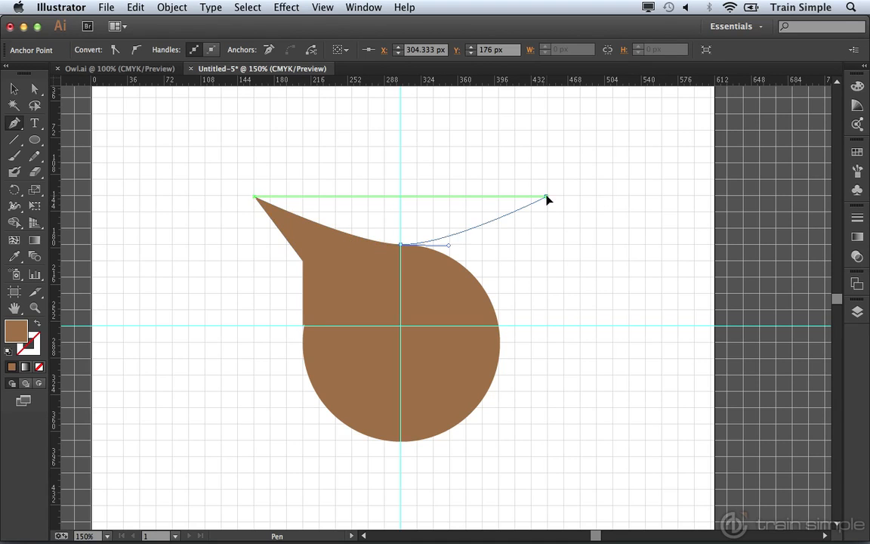
click(547, 197)
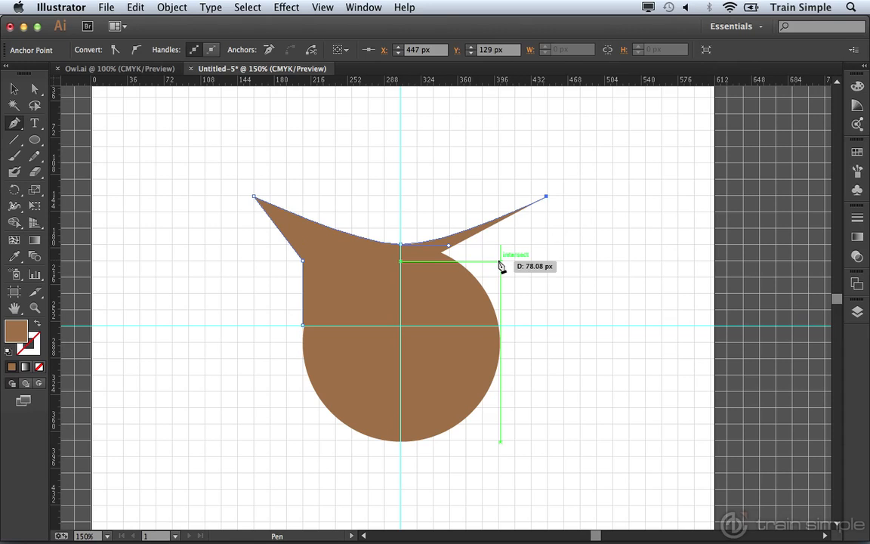
click(499, 261)
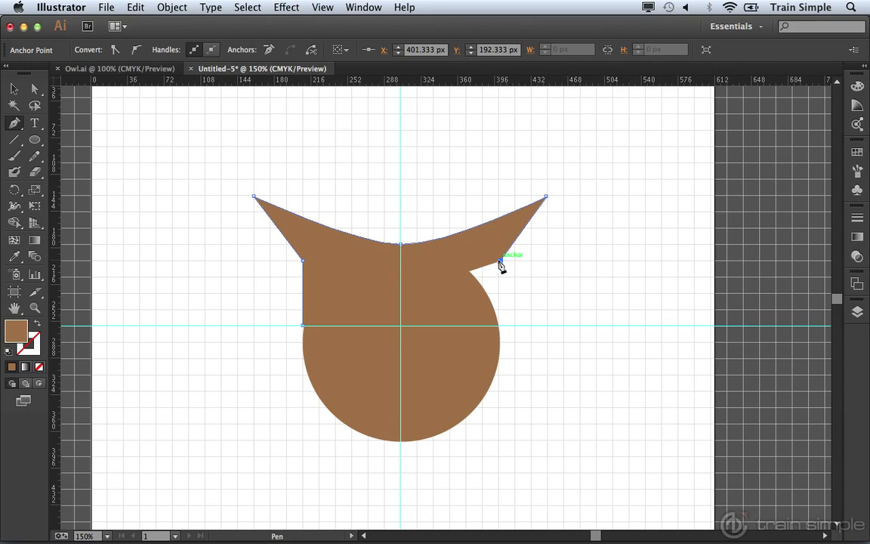
click(499, 325)
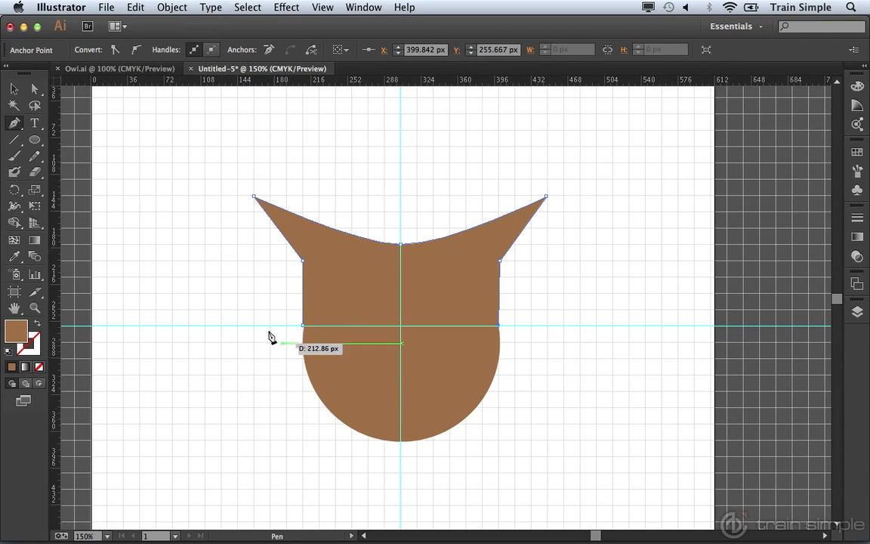
Add two horizontal guides, one level with the ear tips and one level with the corners at the base of the ears.
click(14, 88)
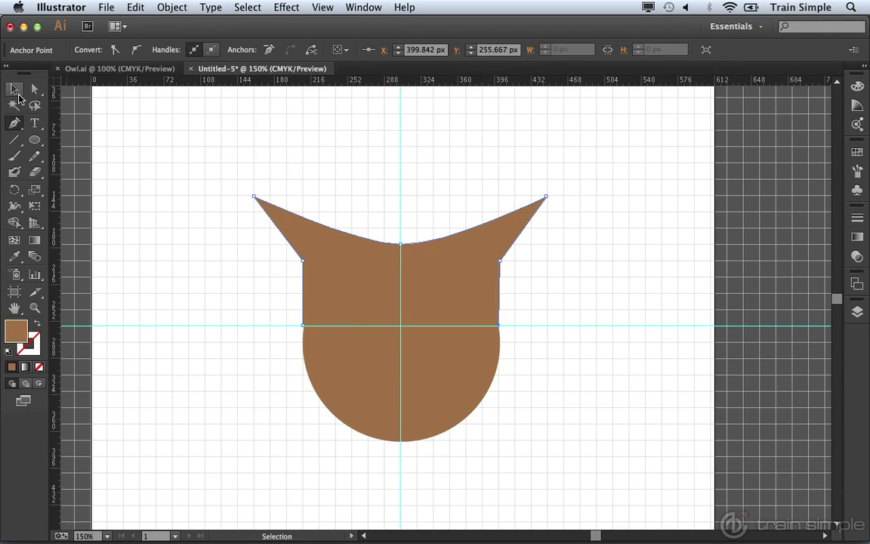
click(369, 400)
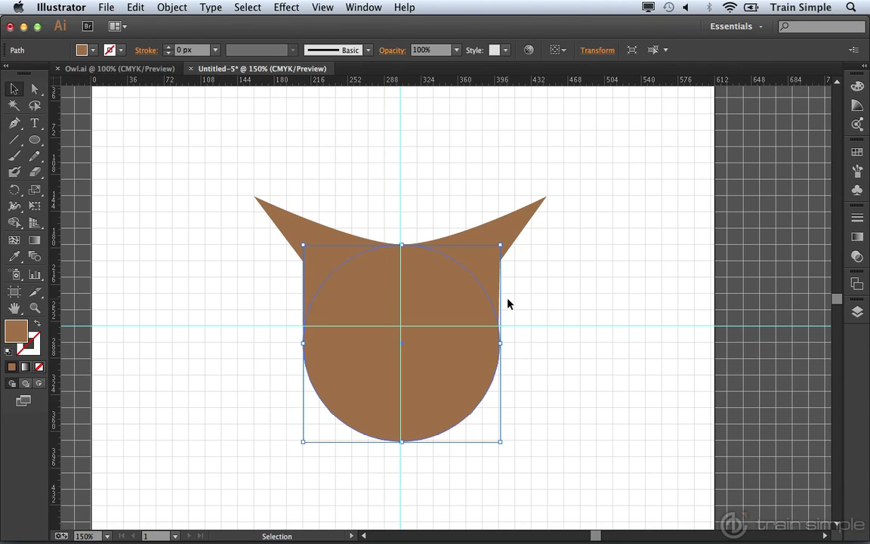
drag(468, 86, 462, 198)
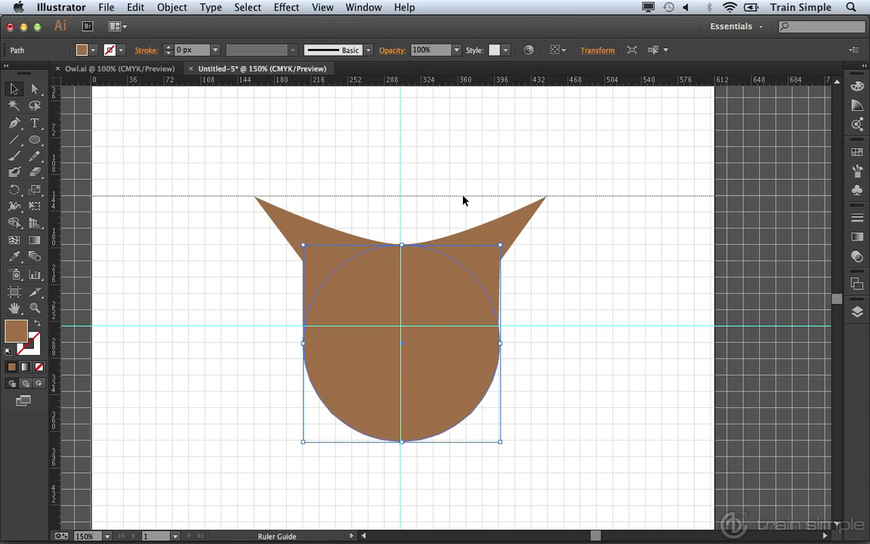
click(465, 194)
drag(435, 82, 434, 264)
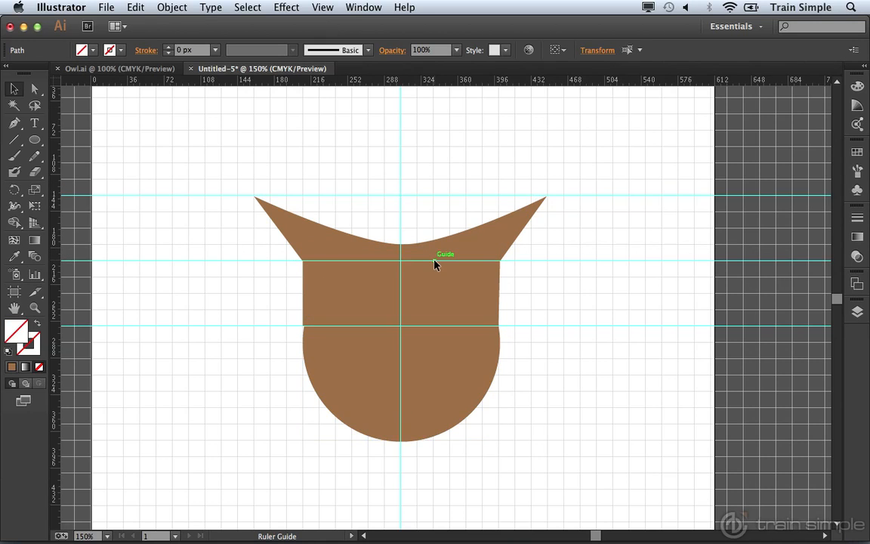
click(434, 261)
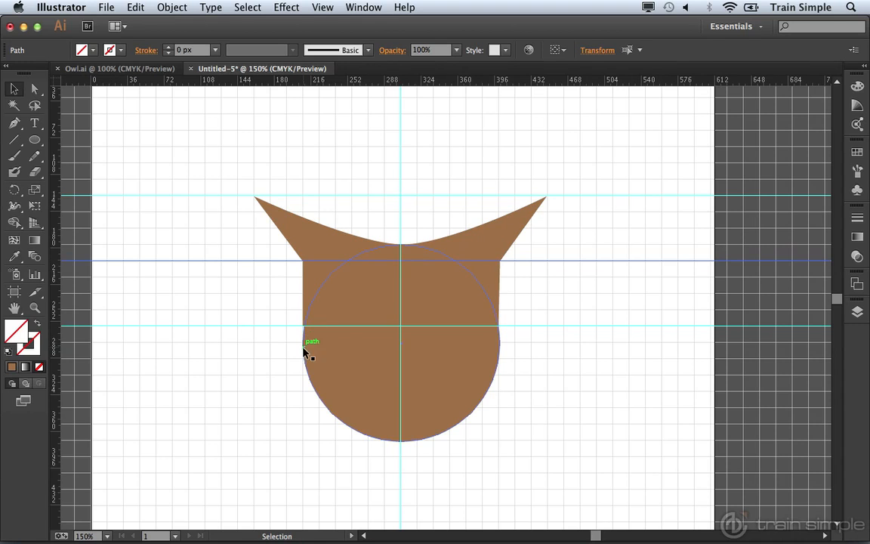